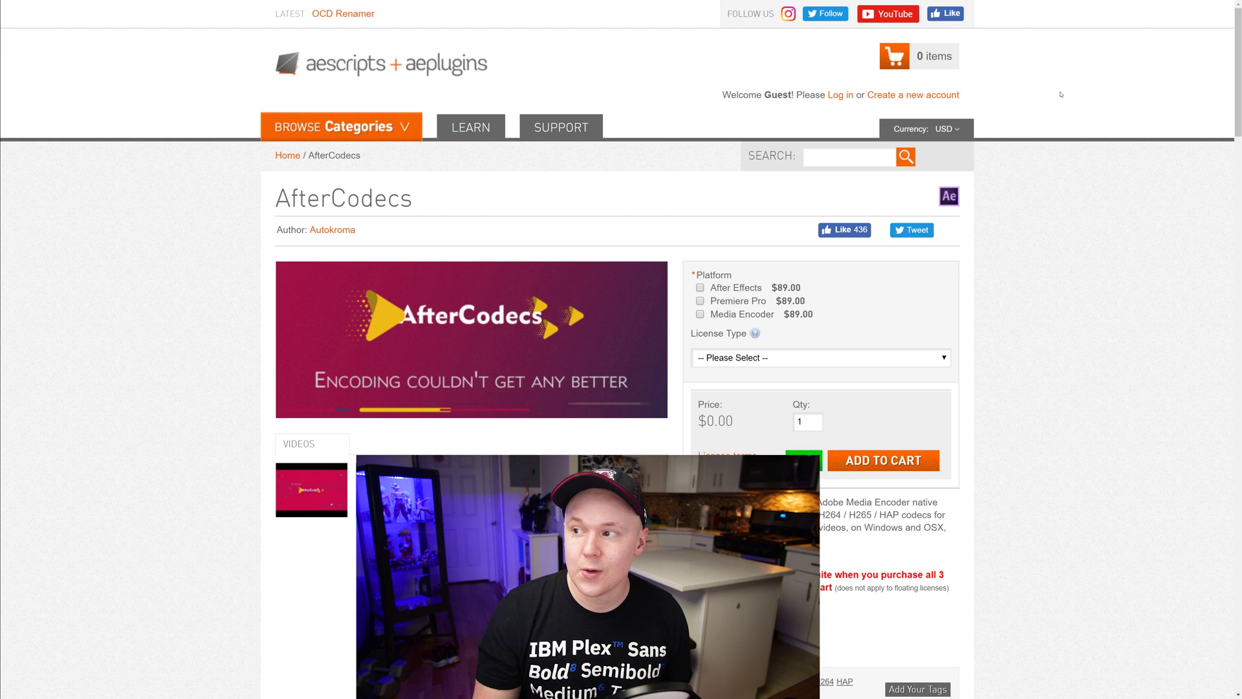
# Highlight the $89.00 AfterCodecs prices for the After Effects, Premiere Pro and Media Encoder rows
pyautogui.moveTo(561, 126)
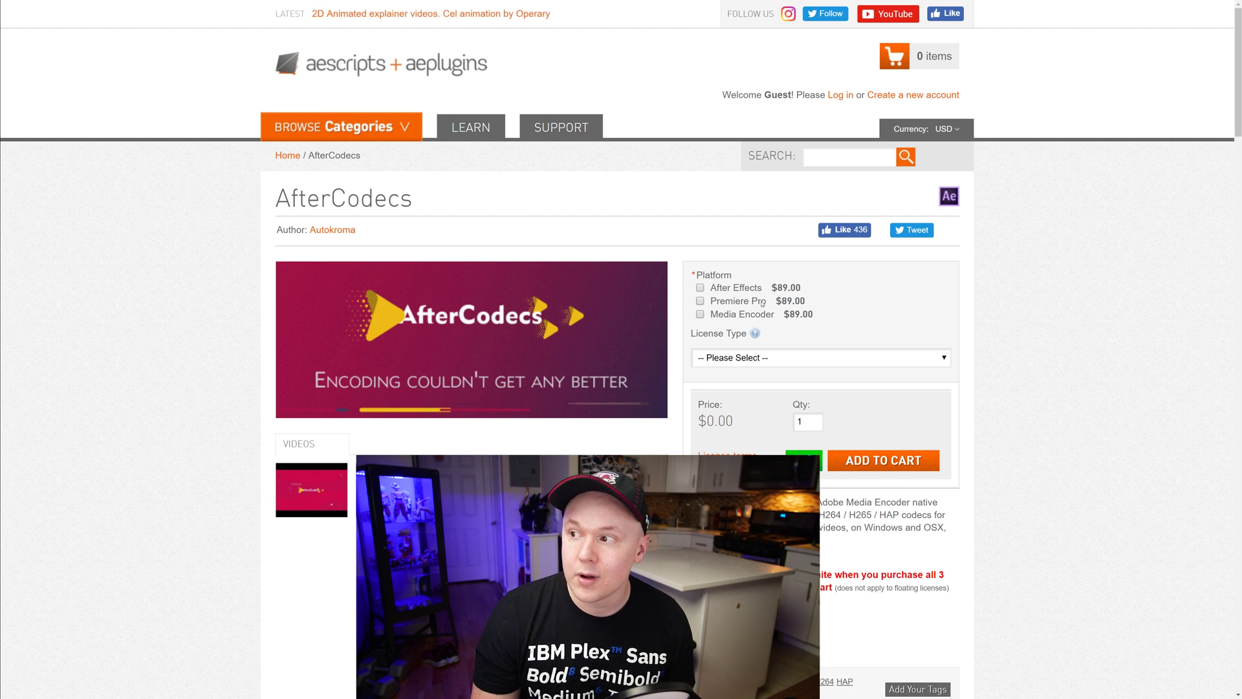
pyautogui.moveTo(807, 303); pyautogui.dragTo(717, 295)
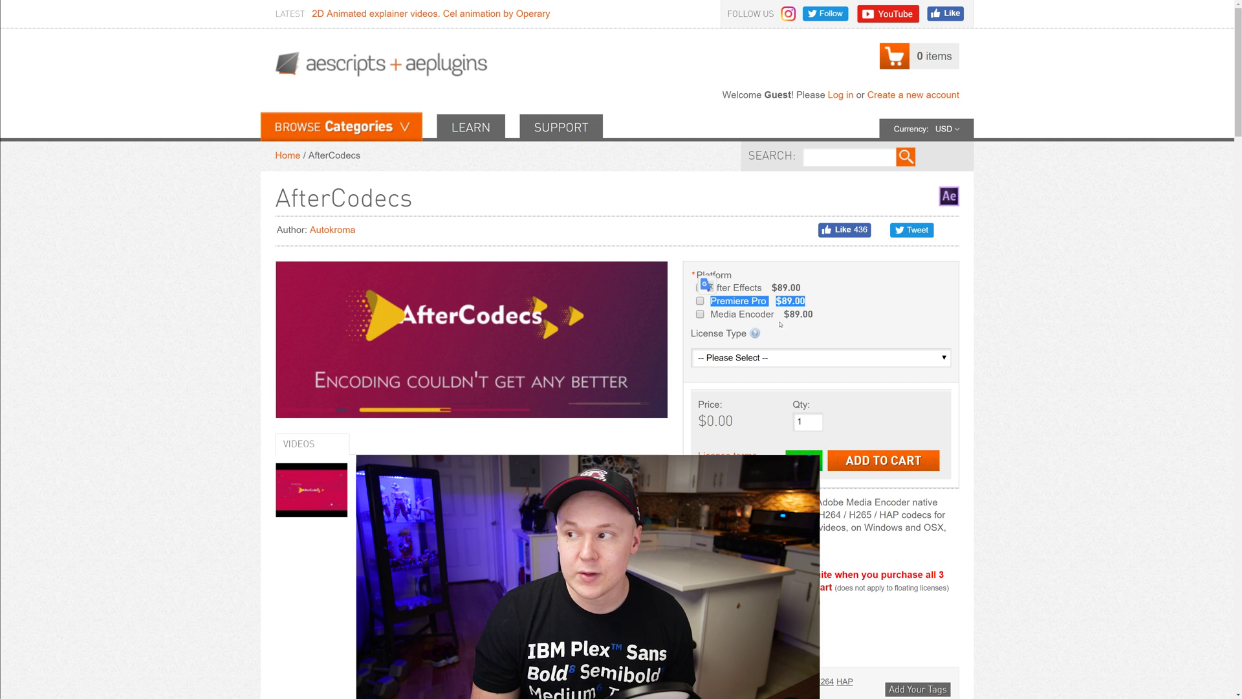
pyautogui.moveTo(814, 316); pyautogui.dragTo(710, 314)
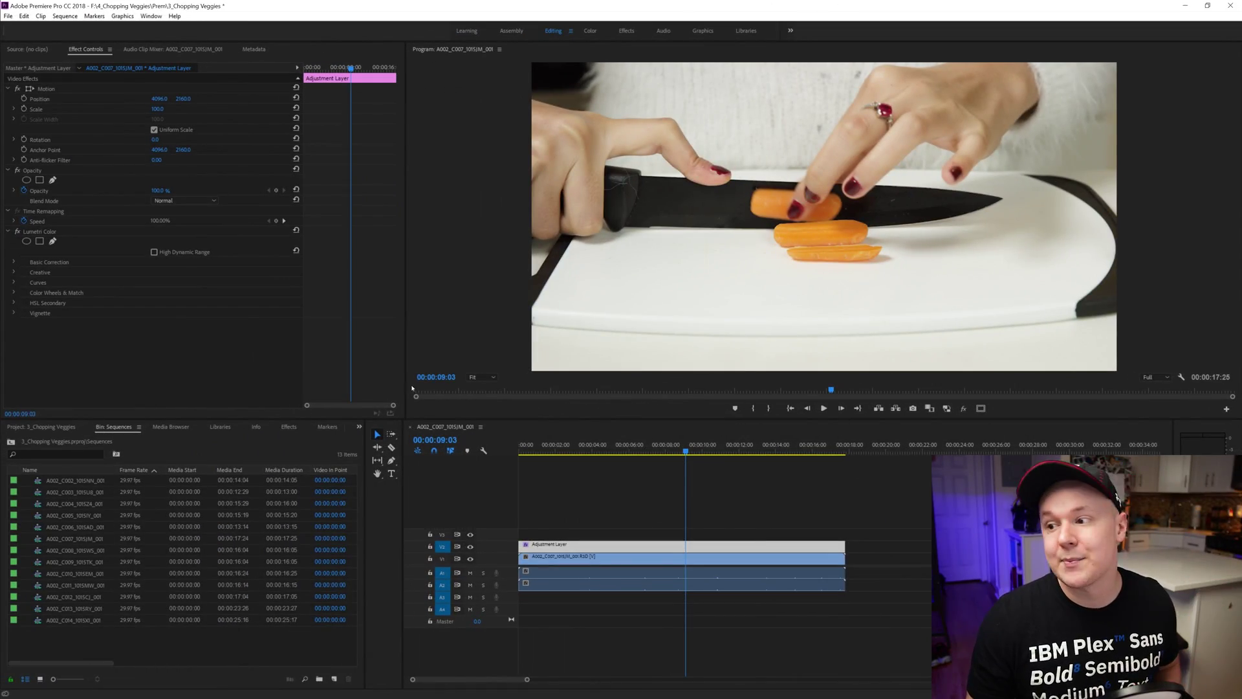
# Scrub through the carrot-chopping footage, return to the 06:26 frame and deselect the clips
pyautogui.click(621, 452)
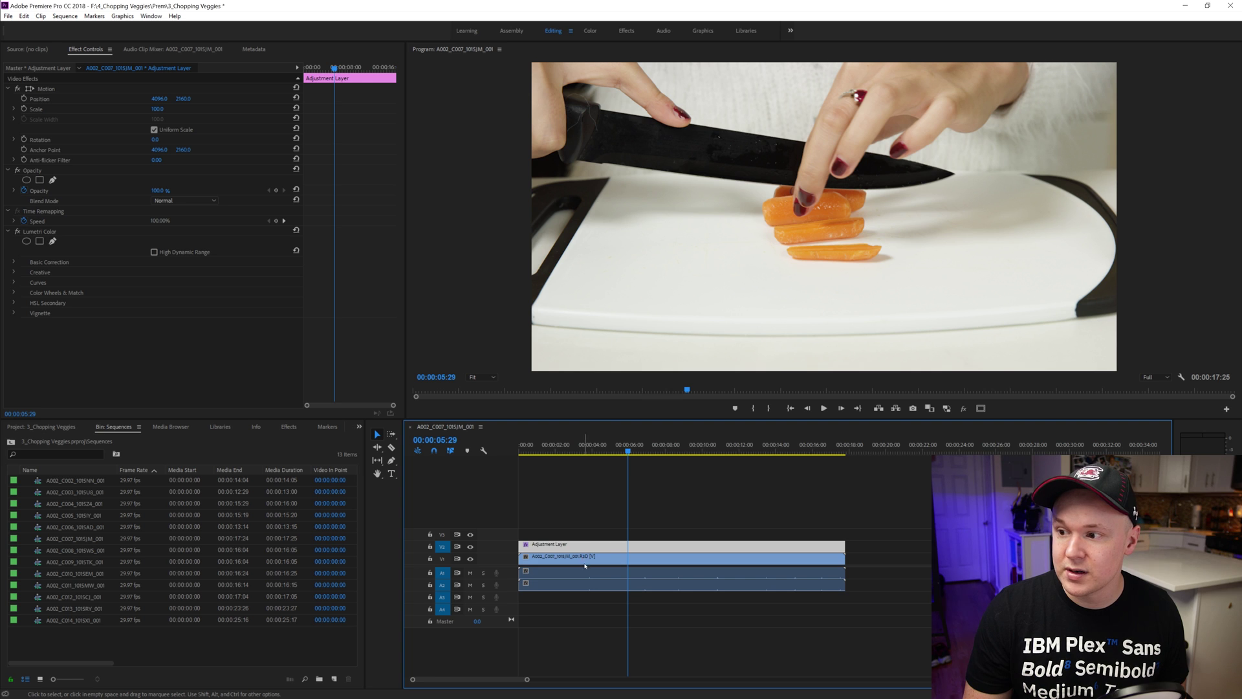
pyautogui.click(582, 557)
pyautogui.moveTo(627, 452); pyautogui.dragTo(767, 451)
pyautogui.click(644, 451)
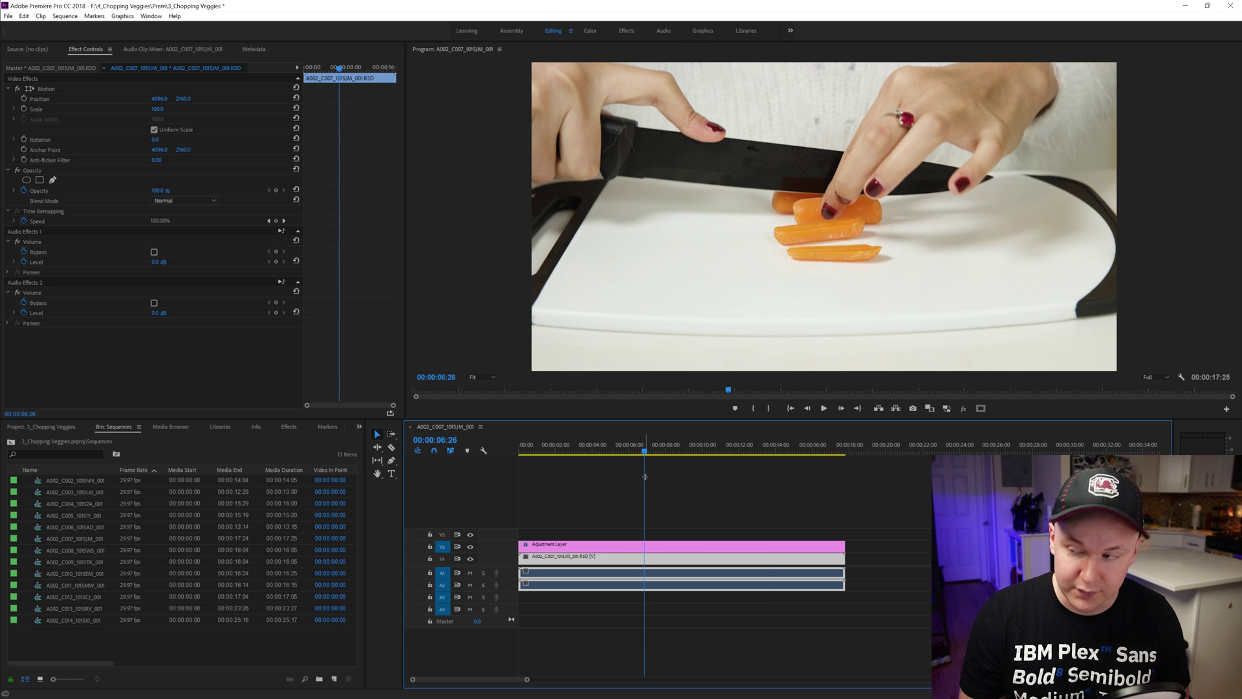
pyautogui.click(645, 477)
# Start a media export of the sequence via File > Export > Media
pyautogui.click(8, 16)
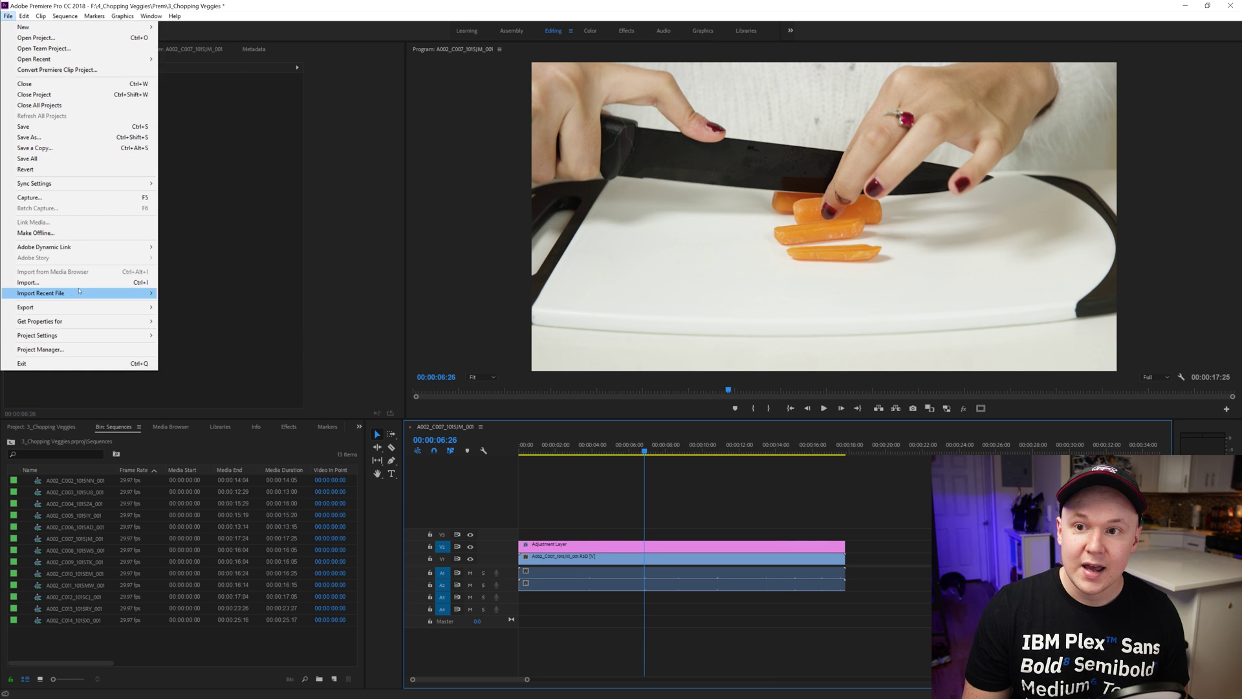
pyautogui.moveTo(119, 308)
pyautogui.click(193, 304)
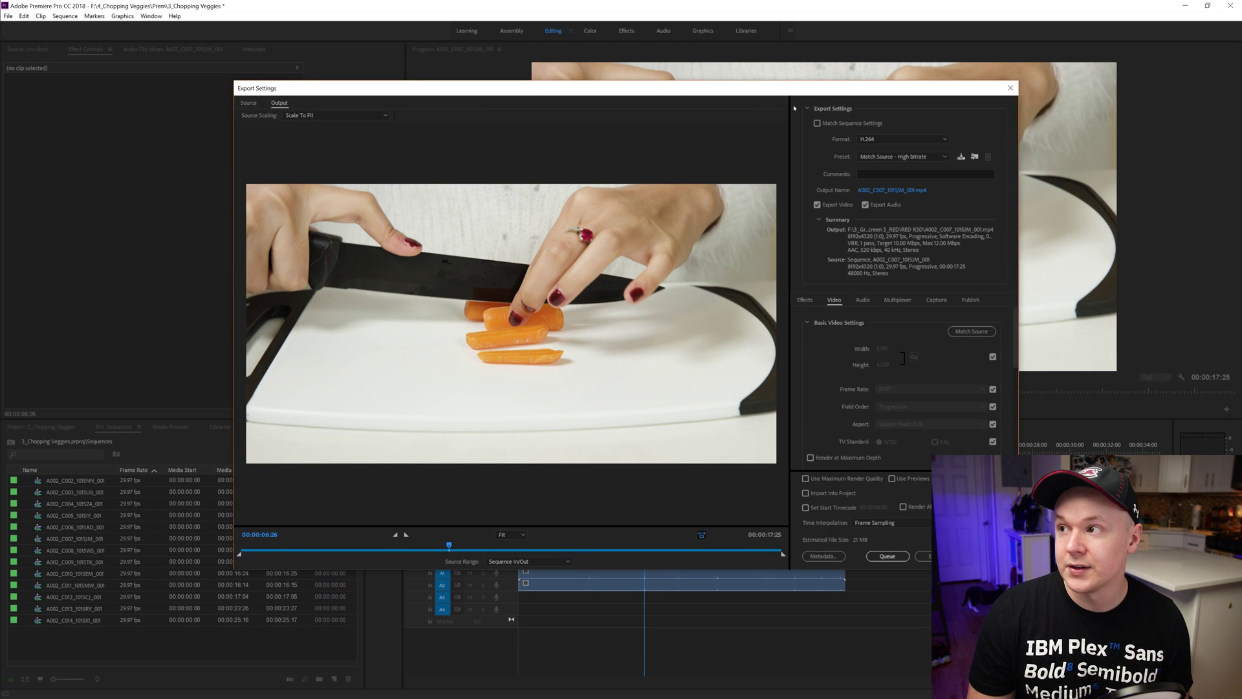
# Choose AfterCodecs as the format with a MOV (QuickTime) container and open AfterCodecs Settings
pyautogui.click(863, 140)
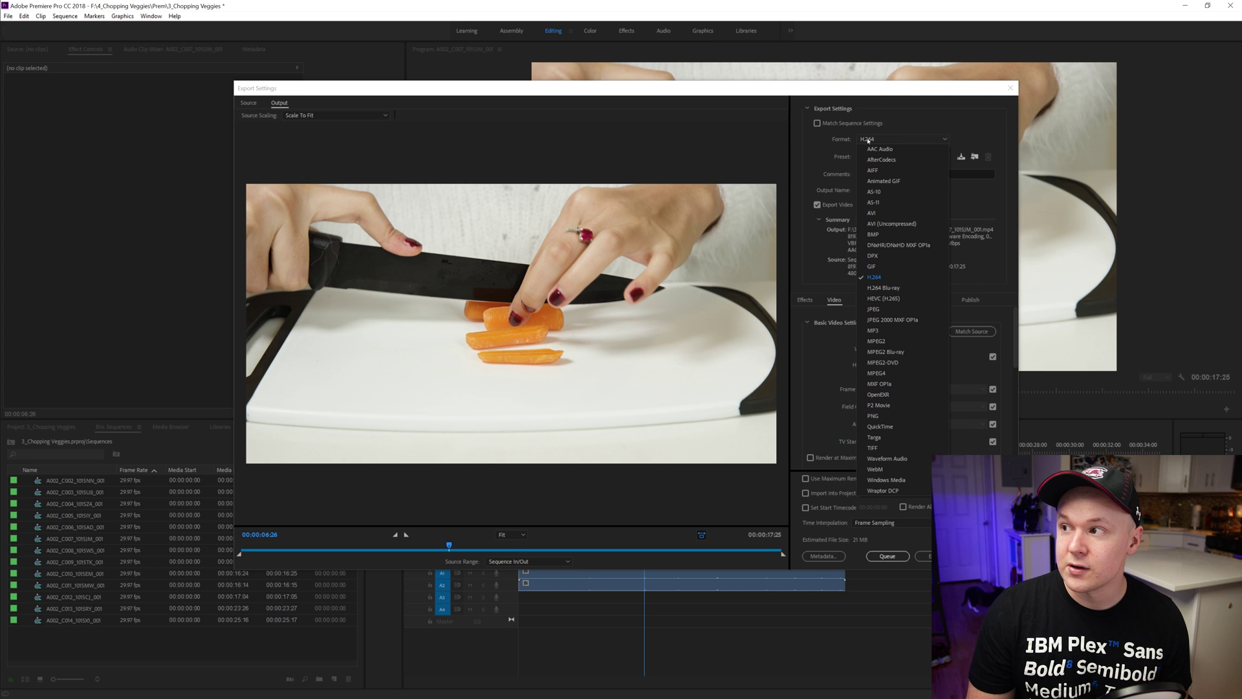
pyautogui.click(888, 160)
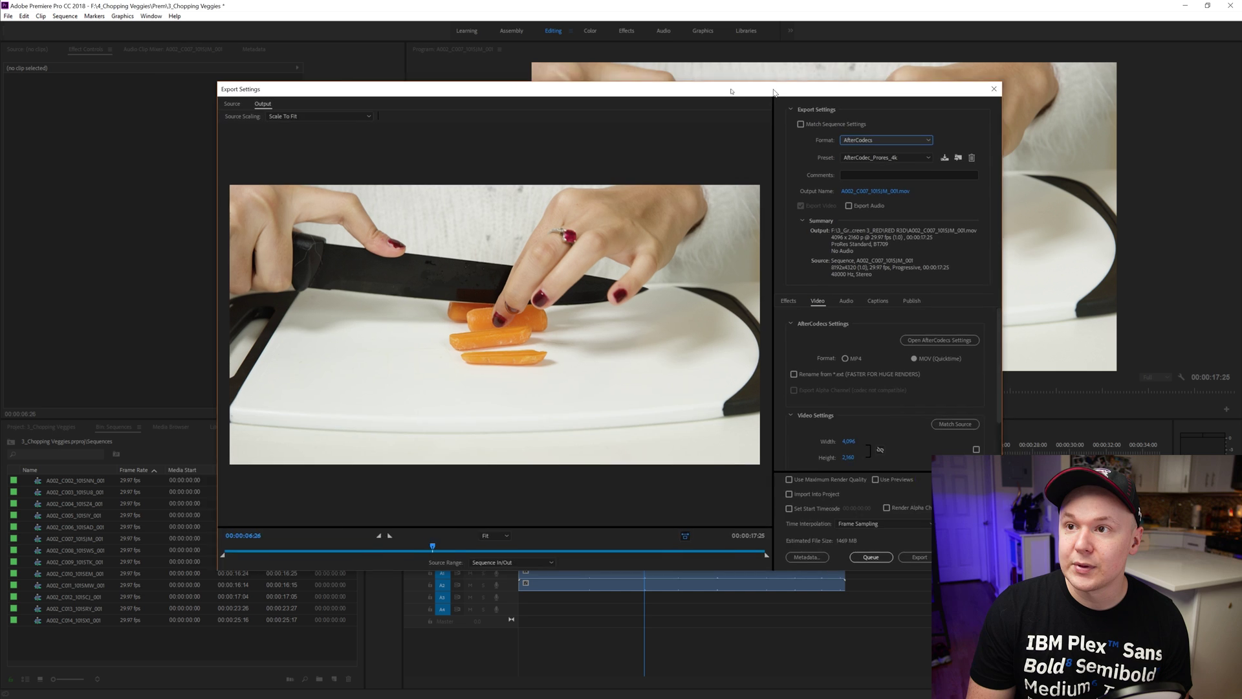
pyautogui.click(817, 343)
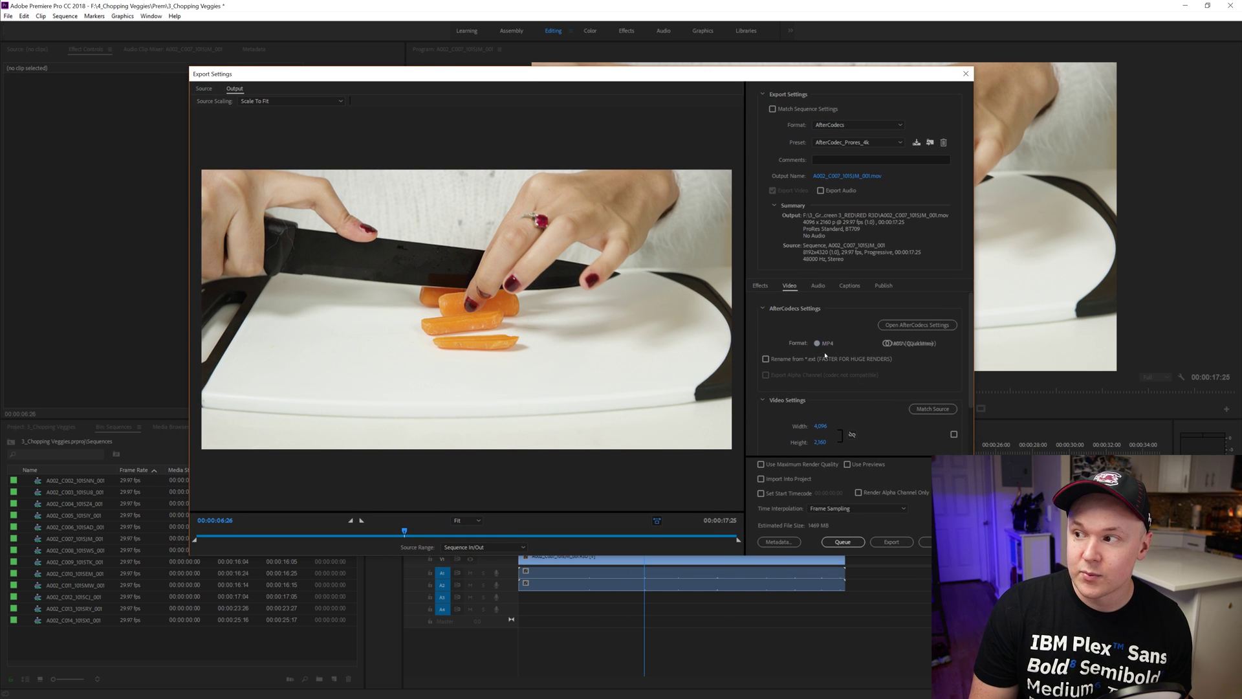
pyautogui.click(888, 342)
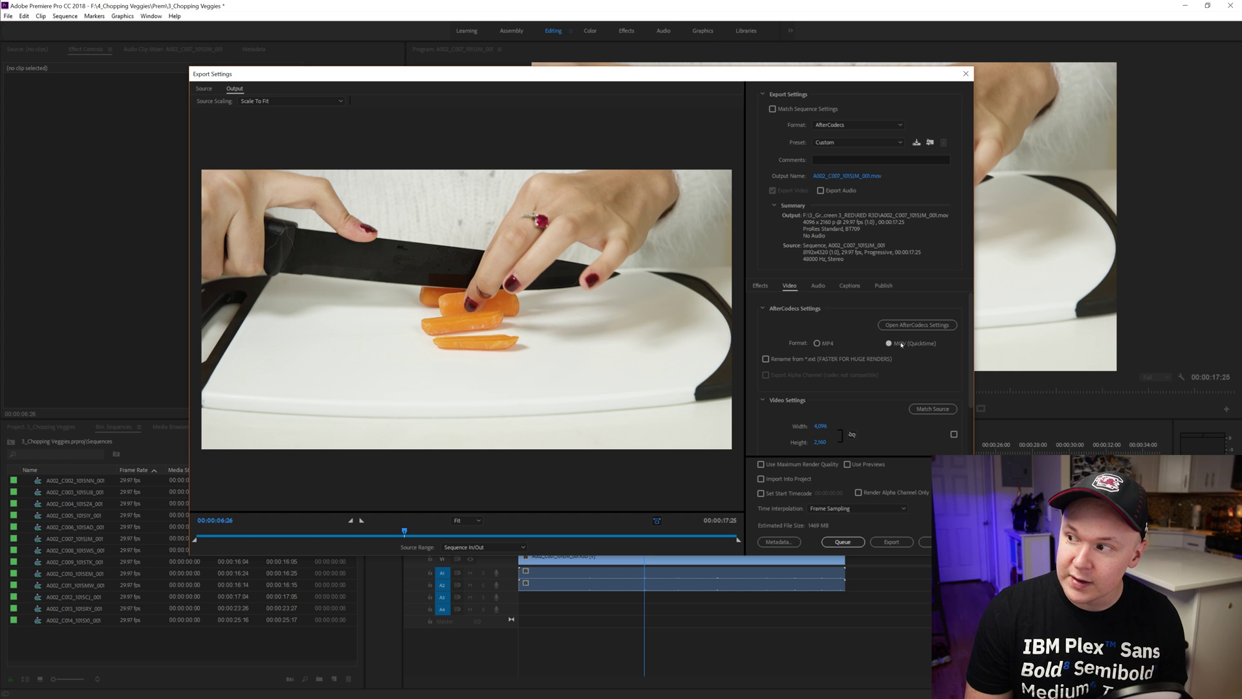
pyautogui.click(918, 325)
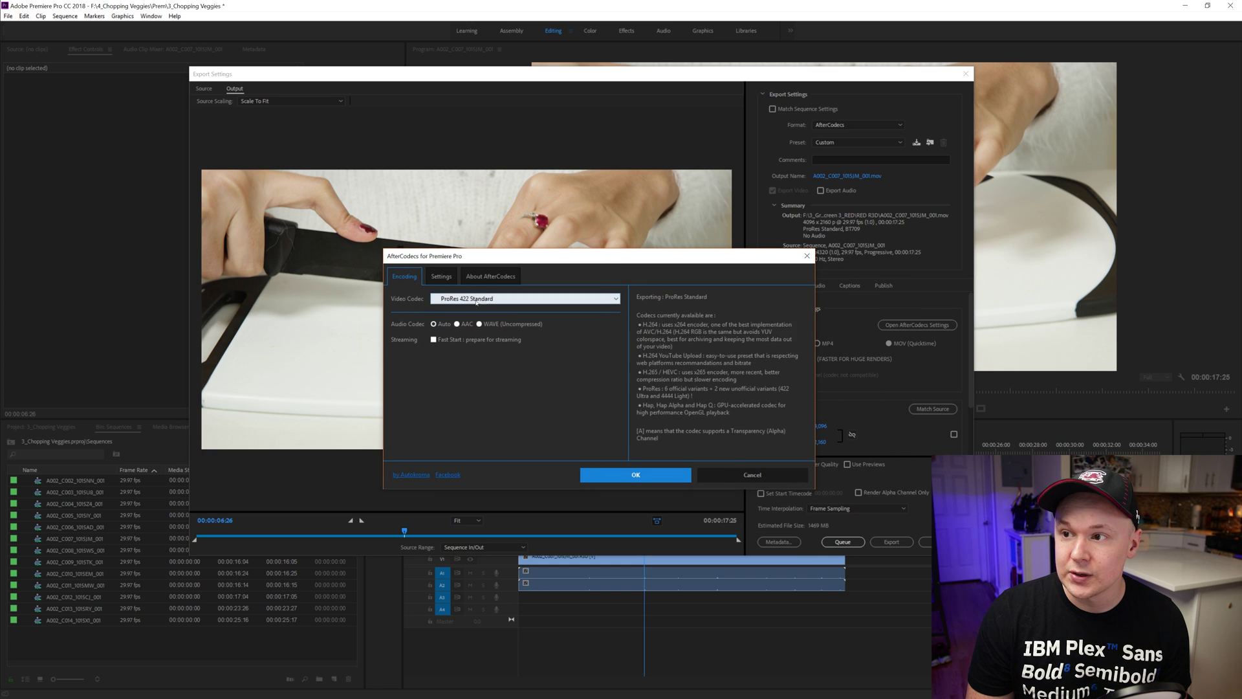
# Choose ProRes 422 HQ as the AfterCodecs video codec and confirm
pyautogui.click(547, 299)
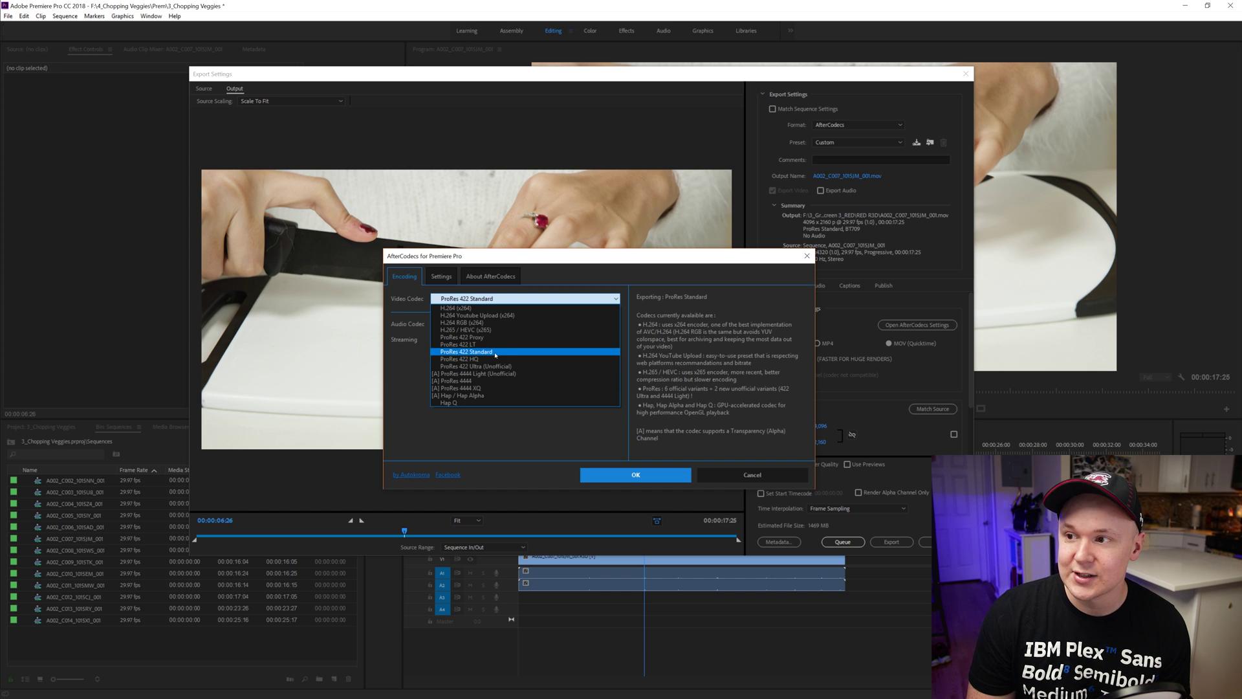
pyautogui.click(497, 359)
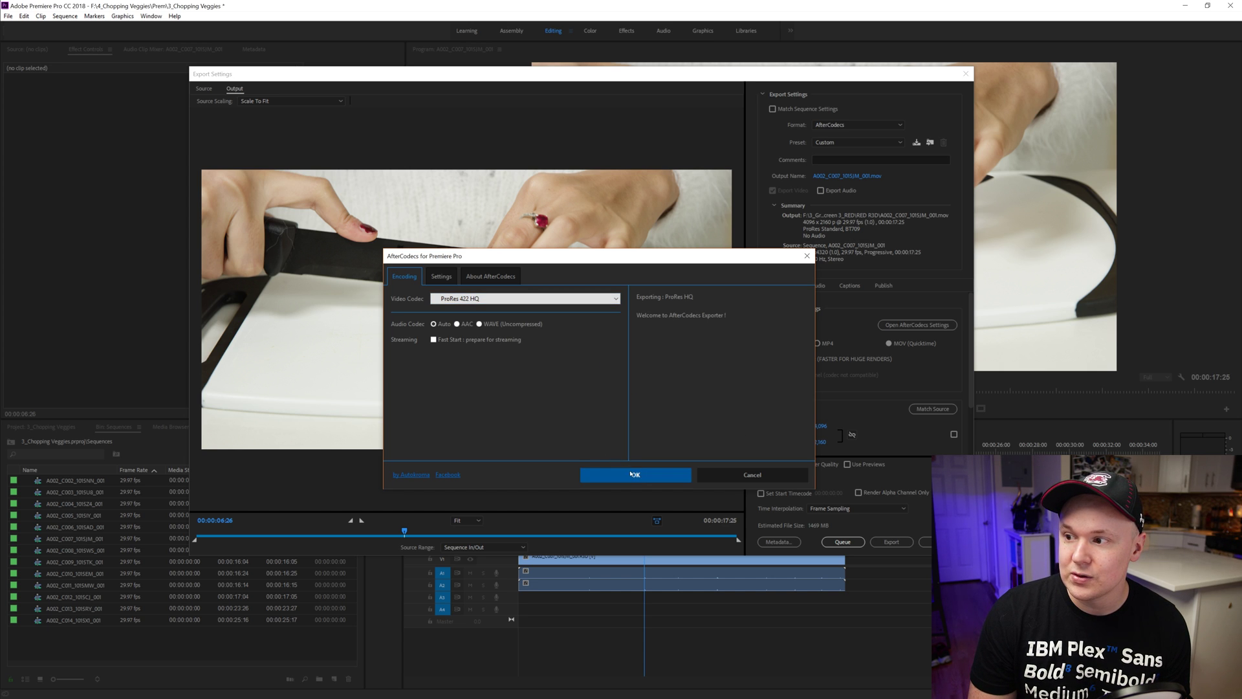
pyautogui.click(680, 475)
# Match the export frame size to the 8192x4320 source, then switch to the exports folder in File Explorer
pyautogui.scroll(-2, 935, 344)
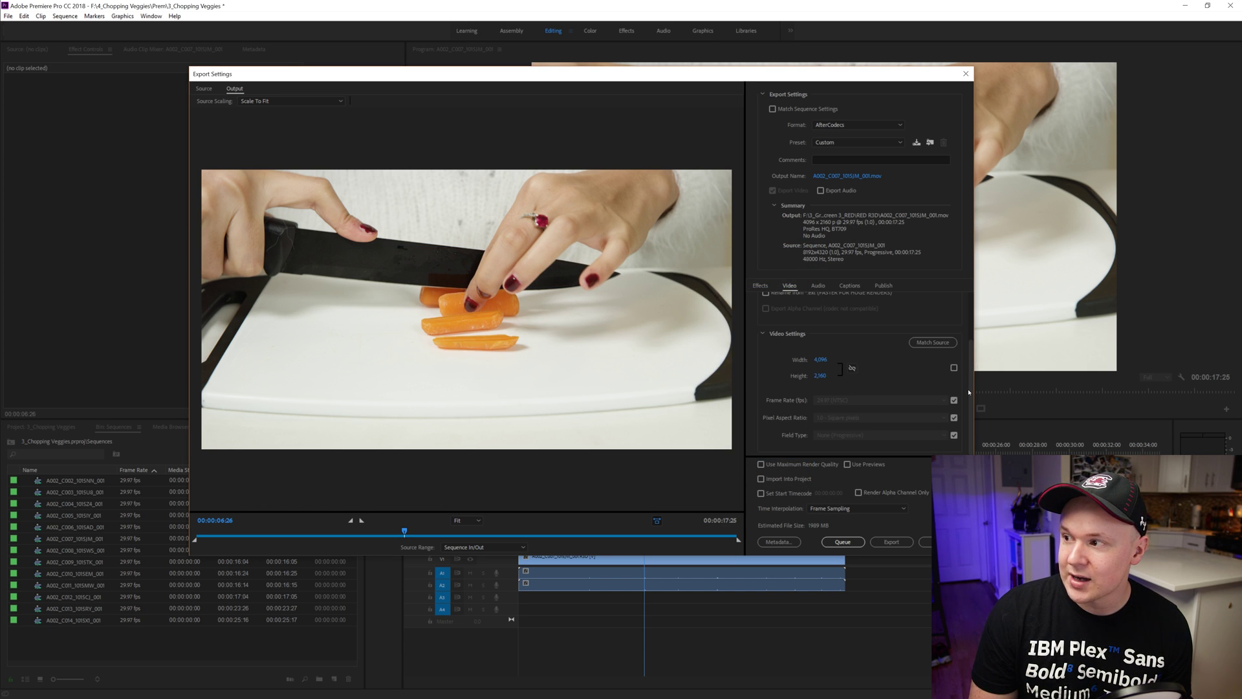
pyautogui.click(954, 367)
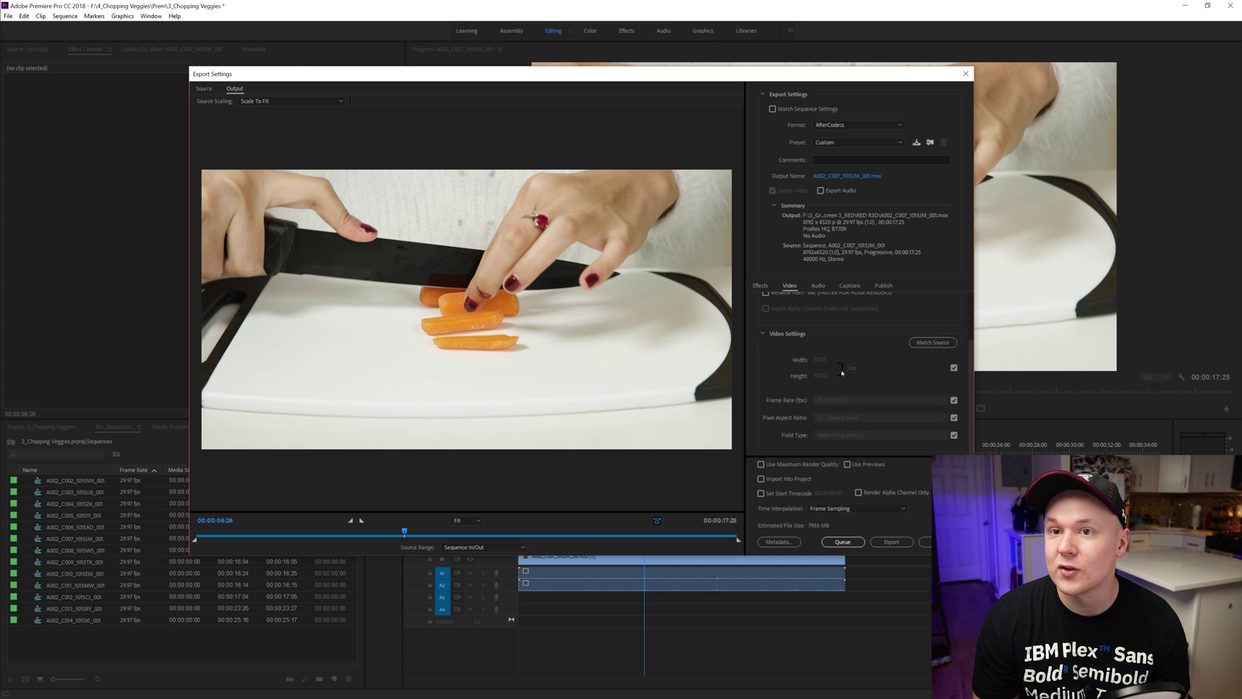
pyautogui.hotkey('alt', 'Tab')
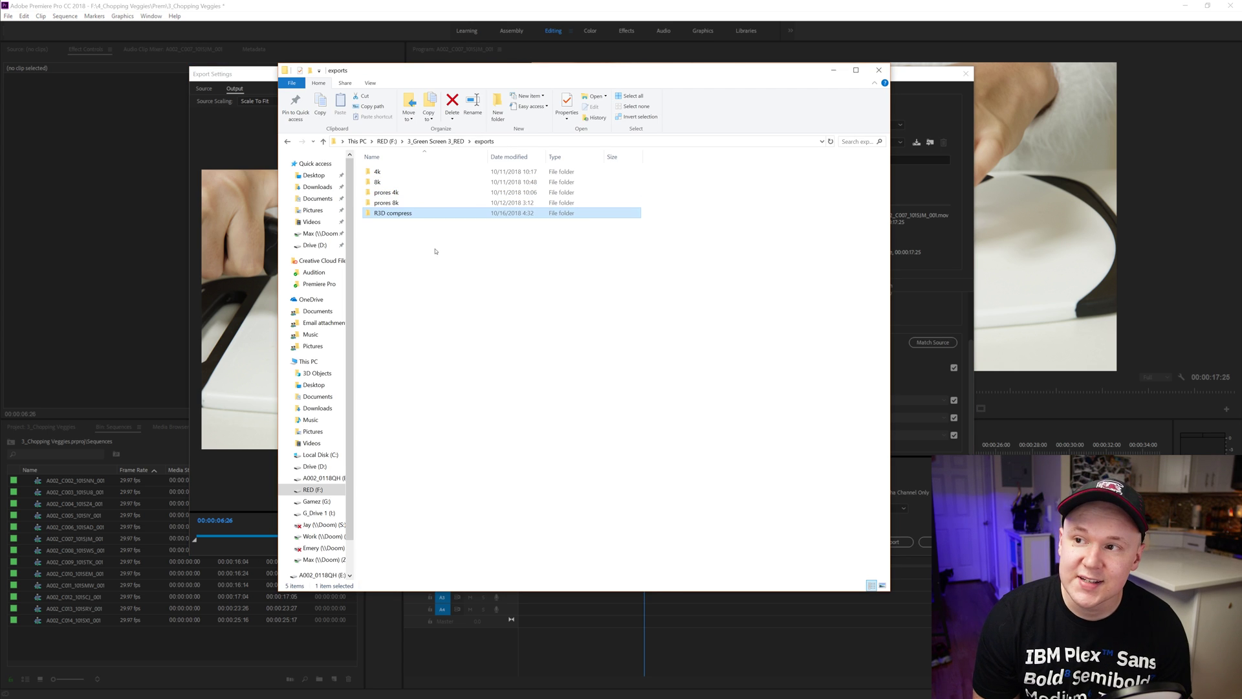
# Browse the prores 4k, prores 8k and 8k export folders, then minimize File Explorer
pyautogui.doubleClick(387, 193)
pyautogui.click(484, 142)
pyautogui.doubleClick(388, 202)
pyautogui.click(487, 142)
pyautogui.doubleClick(394, 182)
pyautogui.click(833, 70)
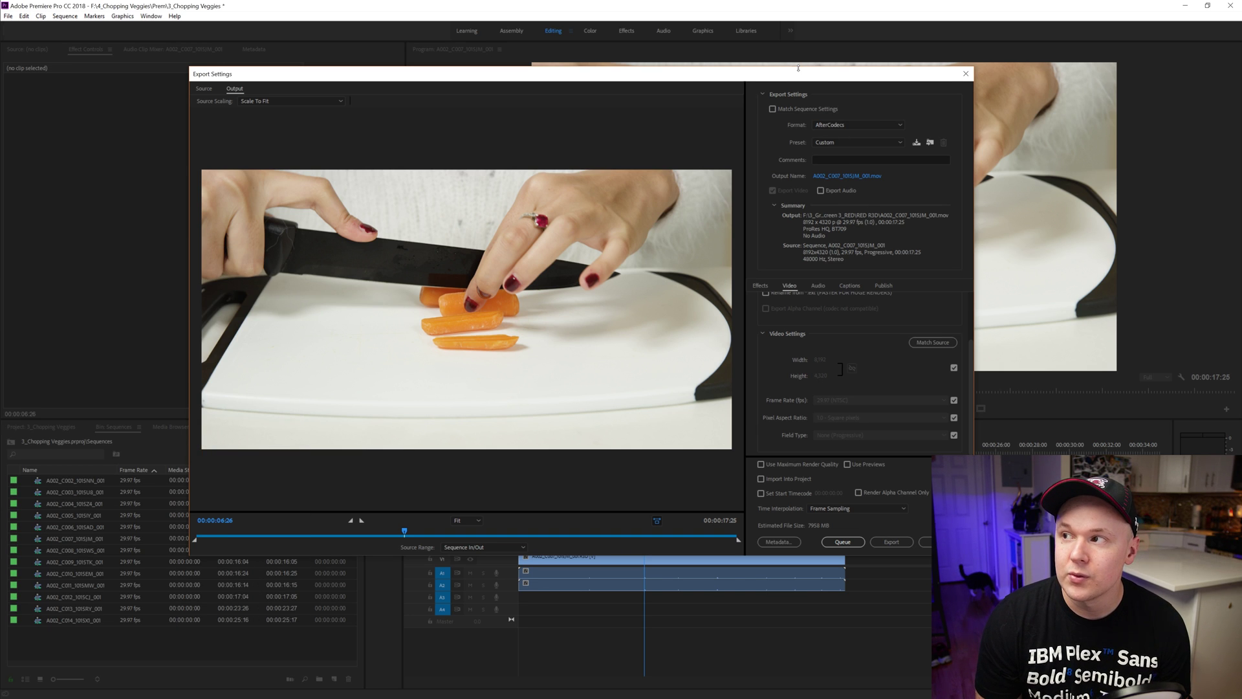
# Switch the export format to H.264 and back to AfterCodecs, then choose the MP4 container
pyautogui.moveTo(711, 74); pyautogui.dragTo(692, 80)
pyautogui.click(819, 132)
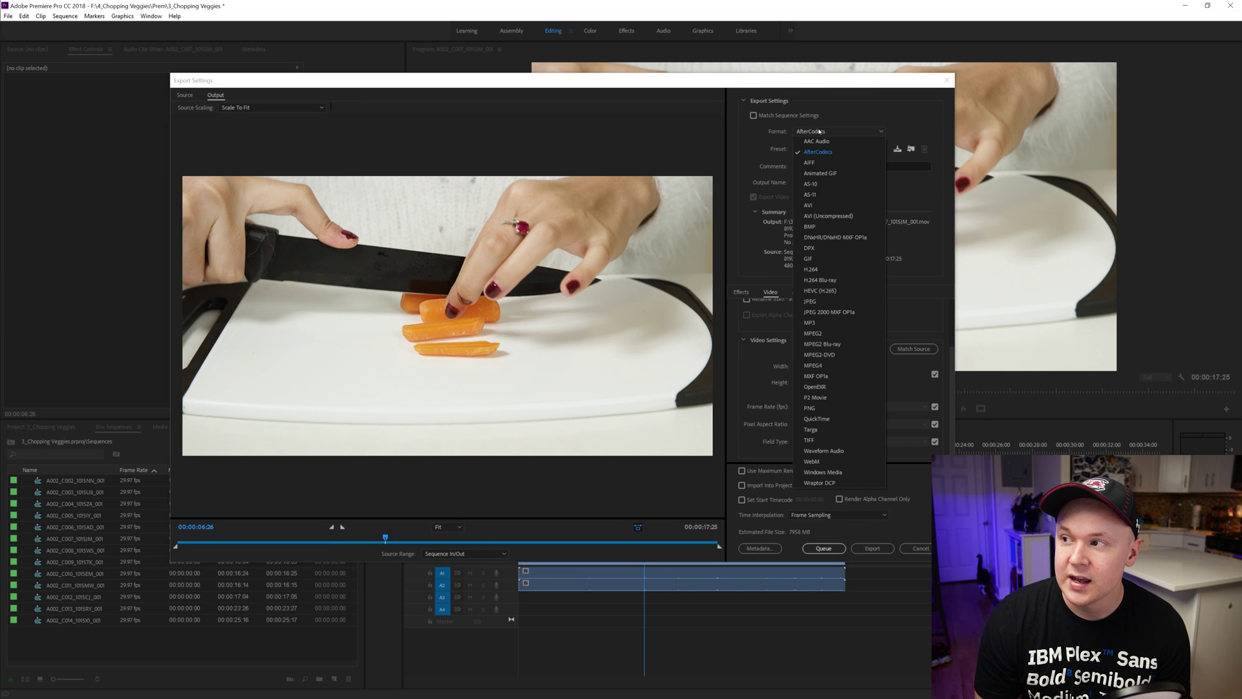
pyautogui.click(821, 270)
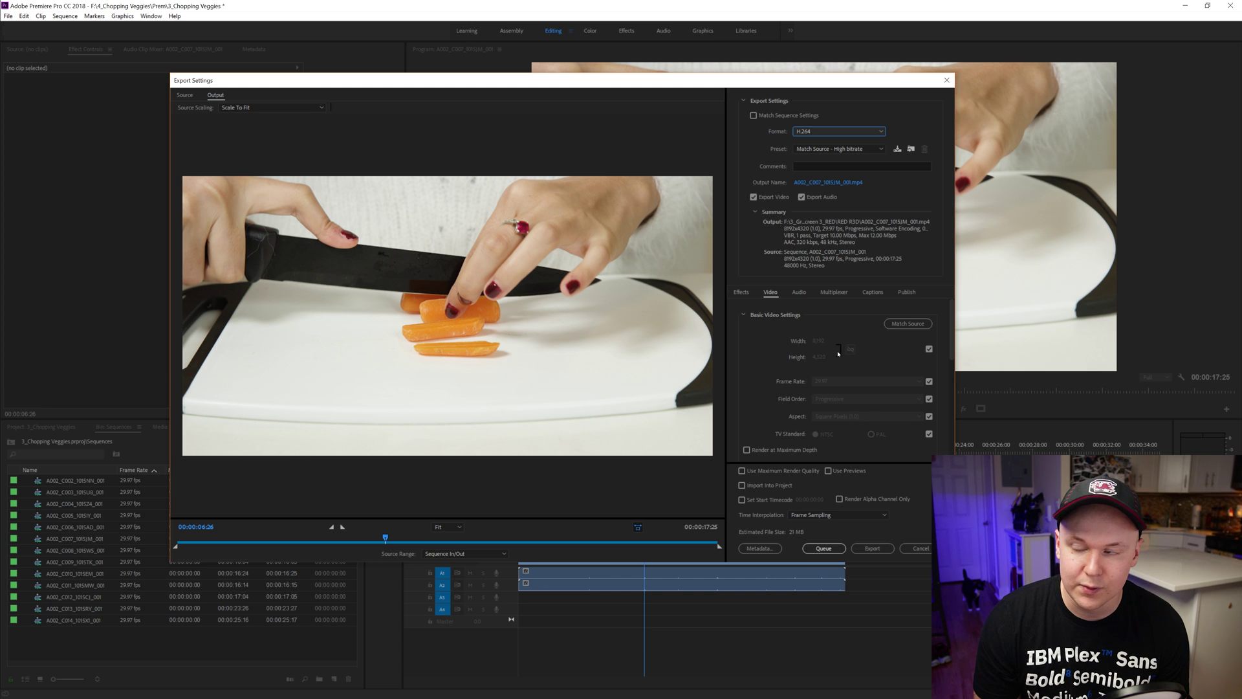
pyautogui.click(813, 133)
pyautogui.click(834, 194)
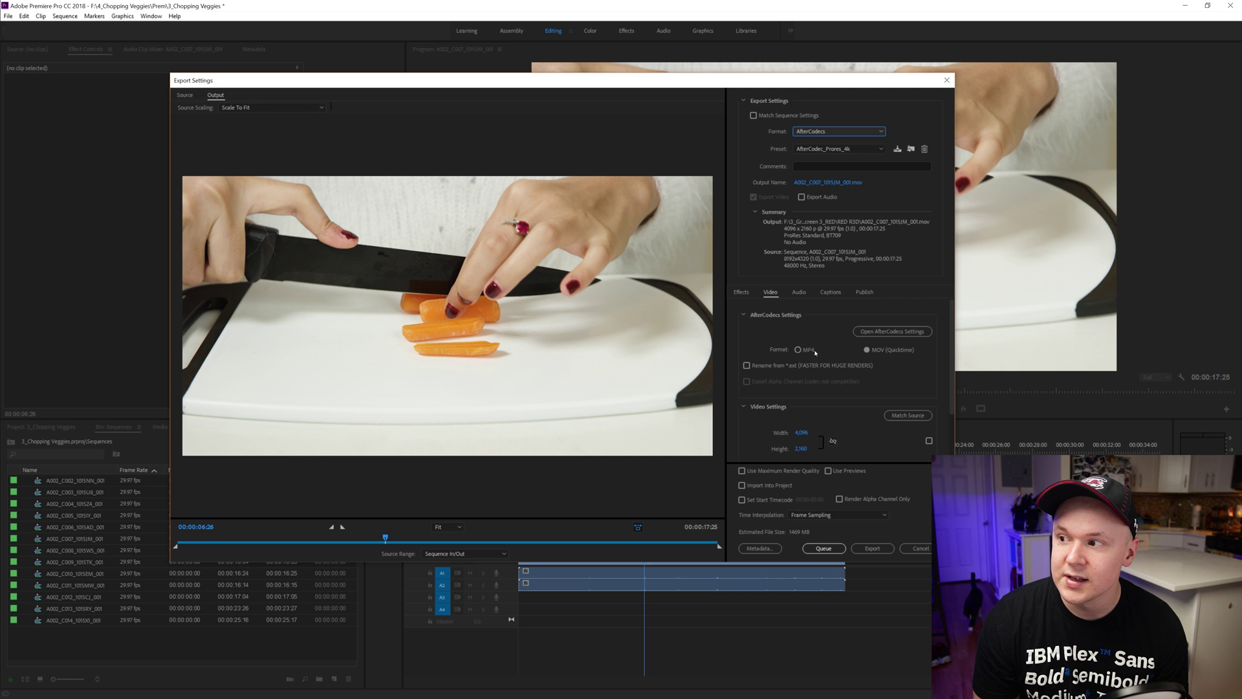
pyautogui.click(905, 331)
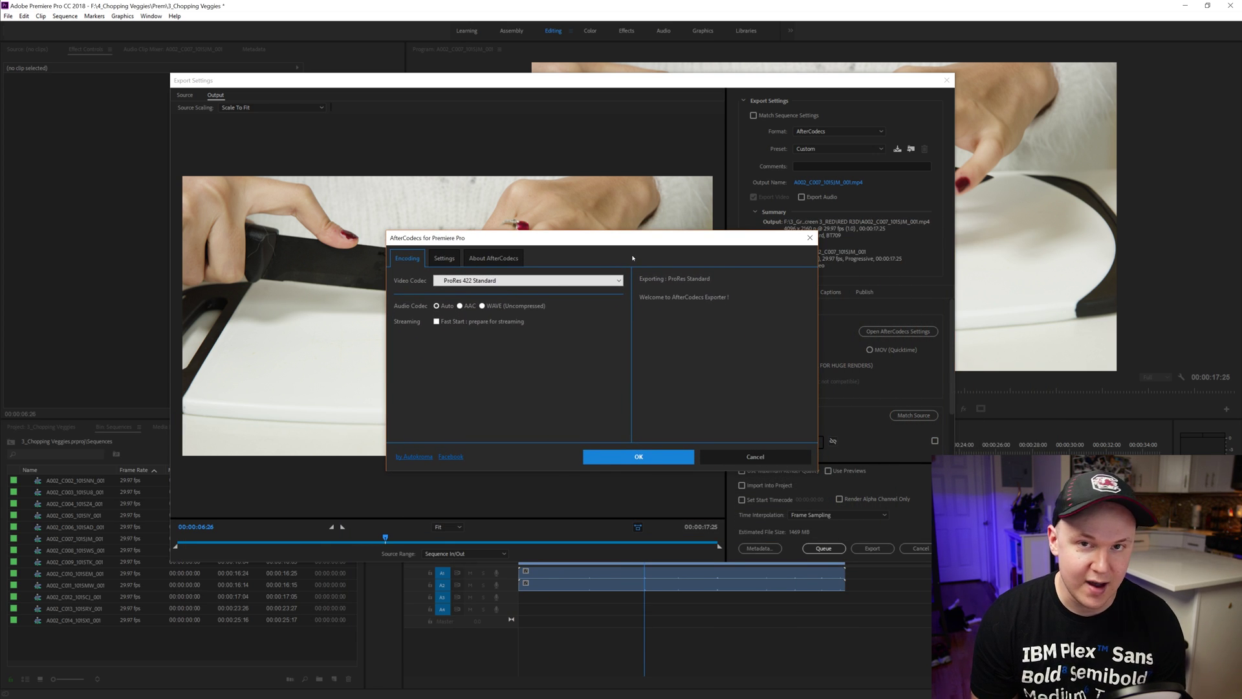
# Set the AfterCodecs video codec to H.264 RGB (x264) at 240 Mbps and confirm
pyautogui.moveTo(477, 283)
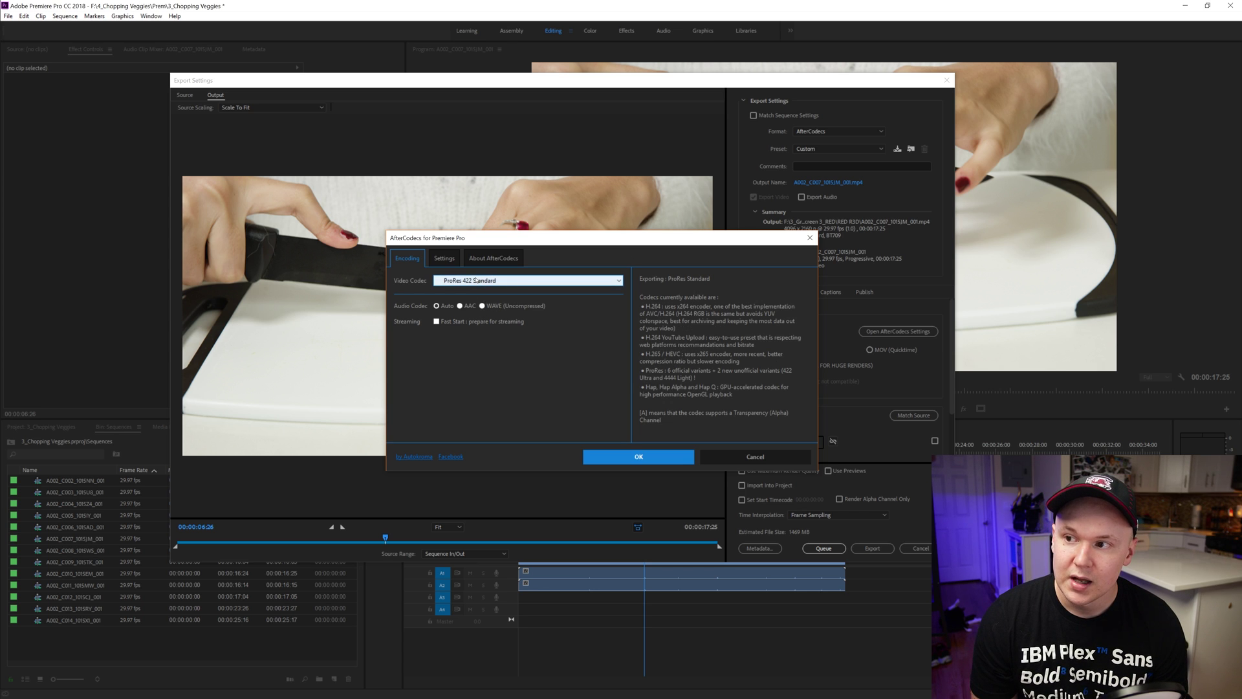
pyautogui.click(498, 281)
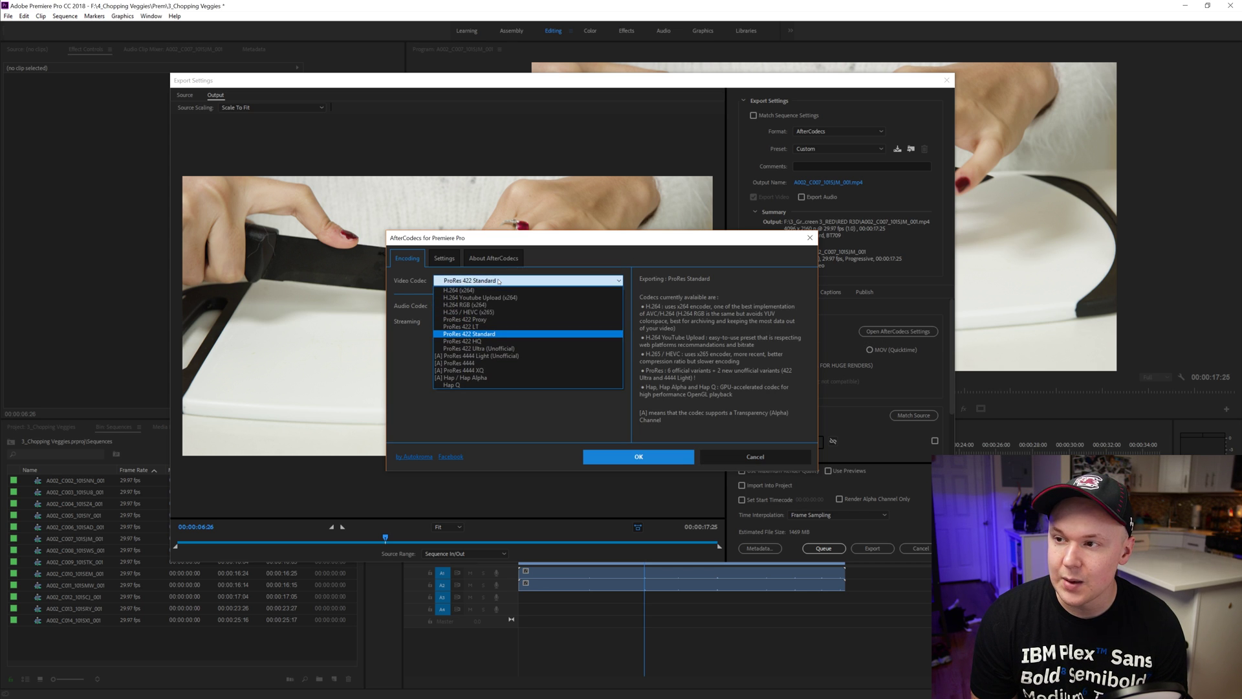
pyautogui.click(489, 304)
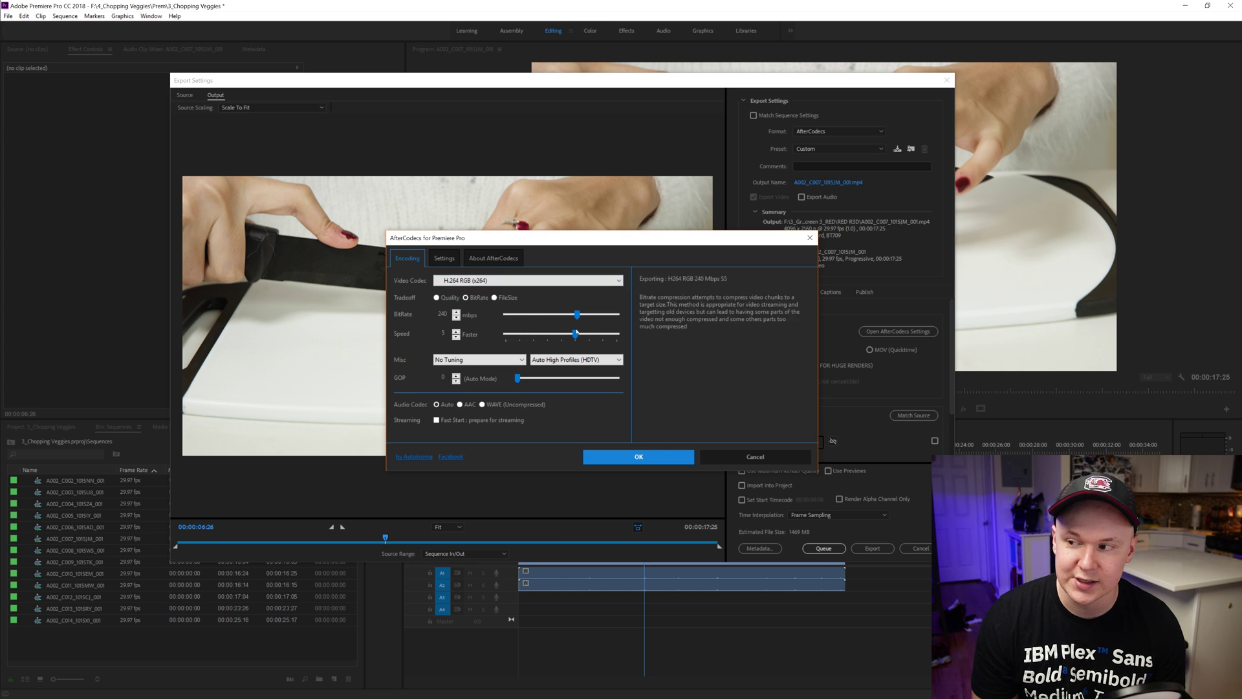
pyautogui.click(656, 457)
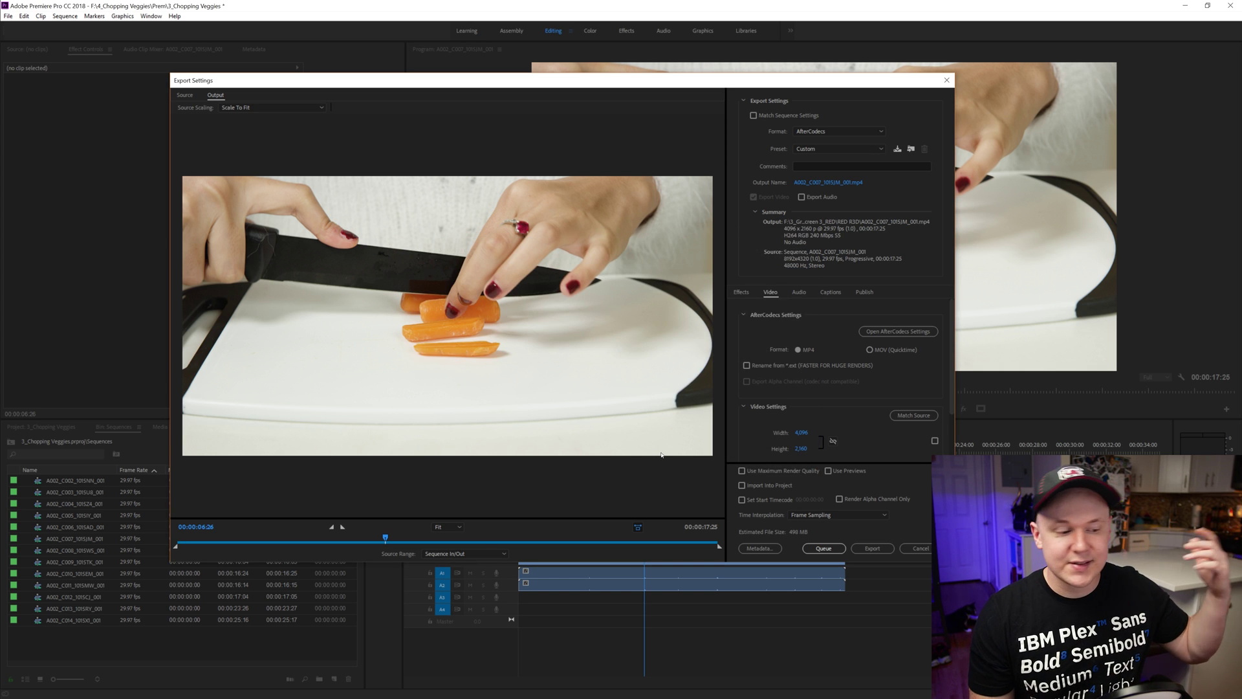